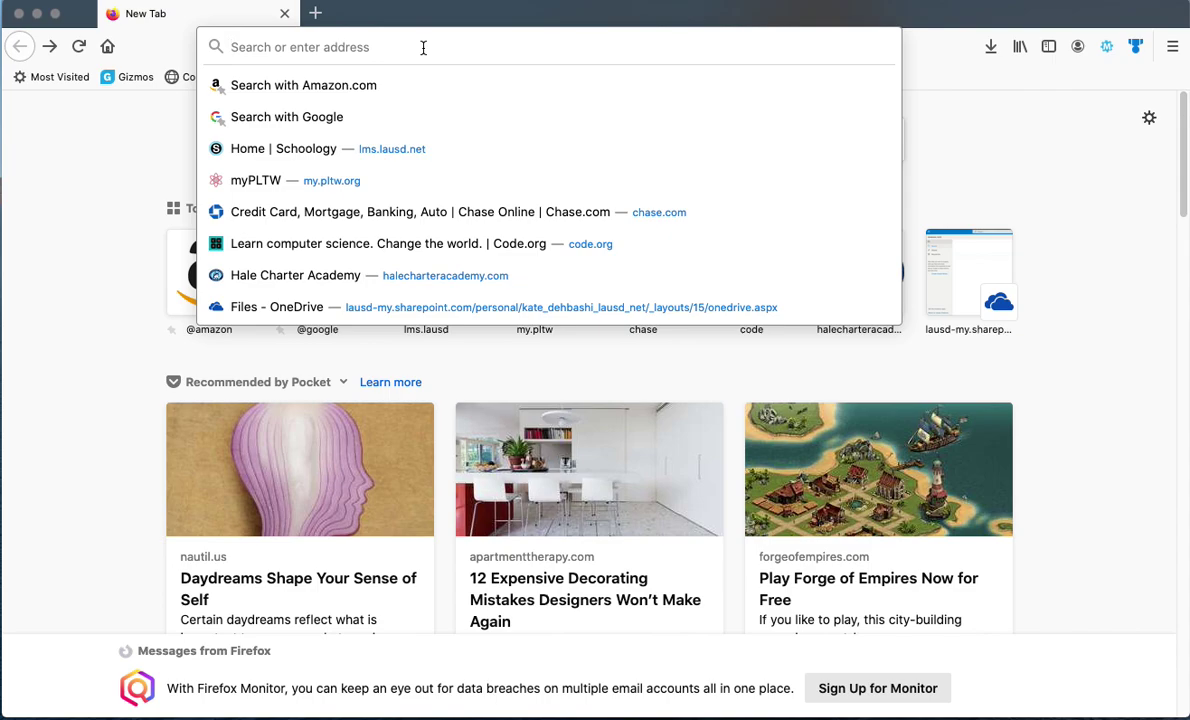
# Load the mylogin.lausd.net site in Firefox
pyautogui.write('mylogin')
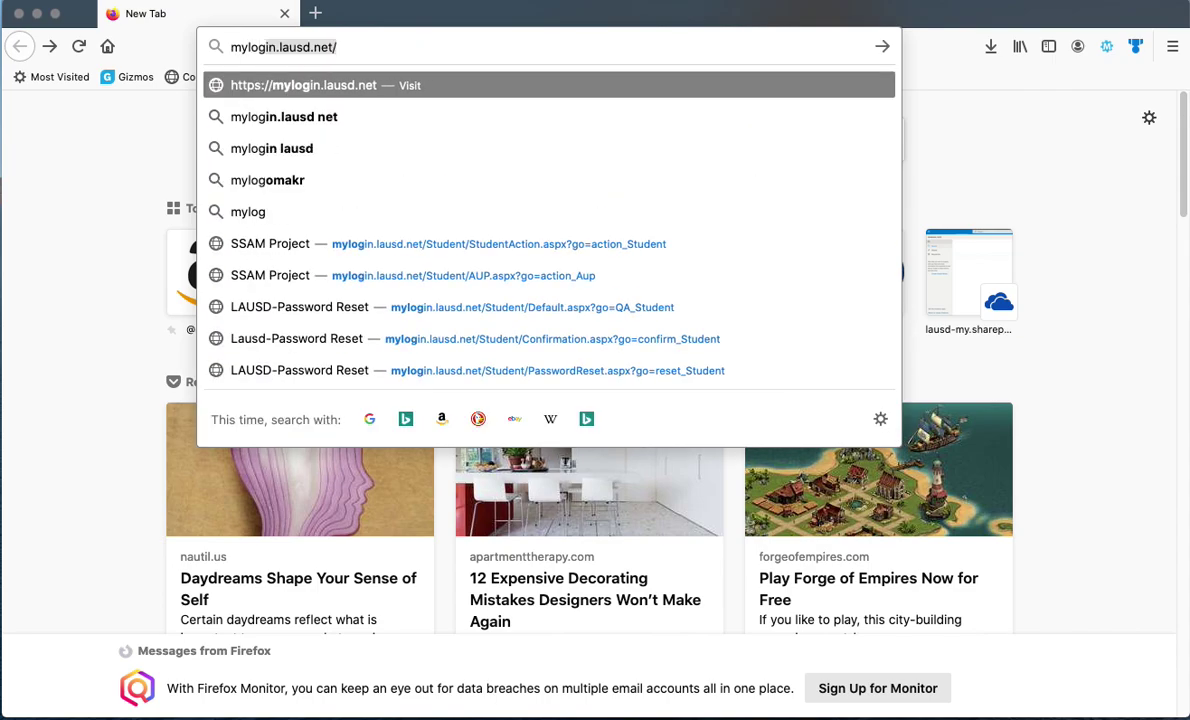
pyautogui.write('.la')
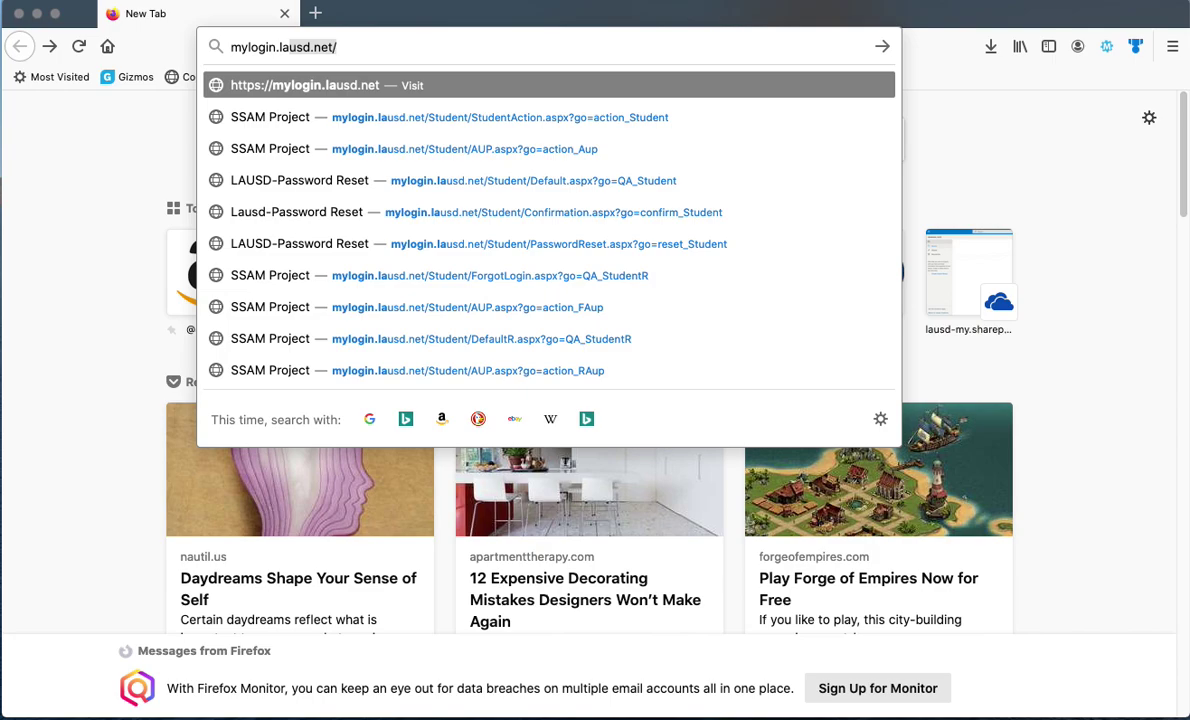
pyautogui.press('Return')
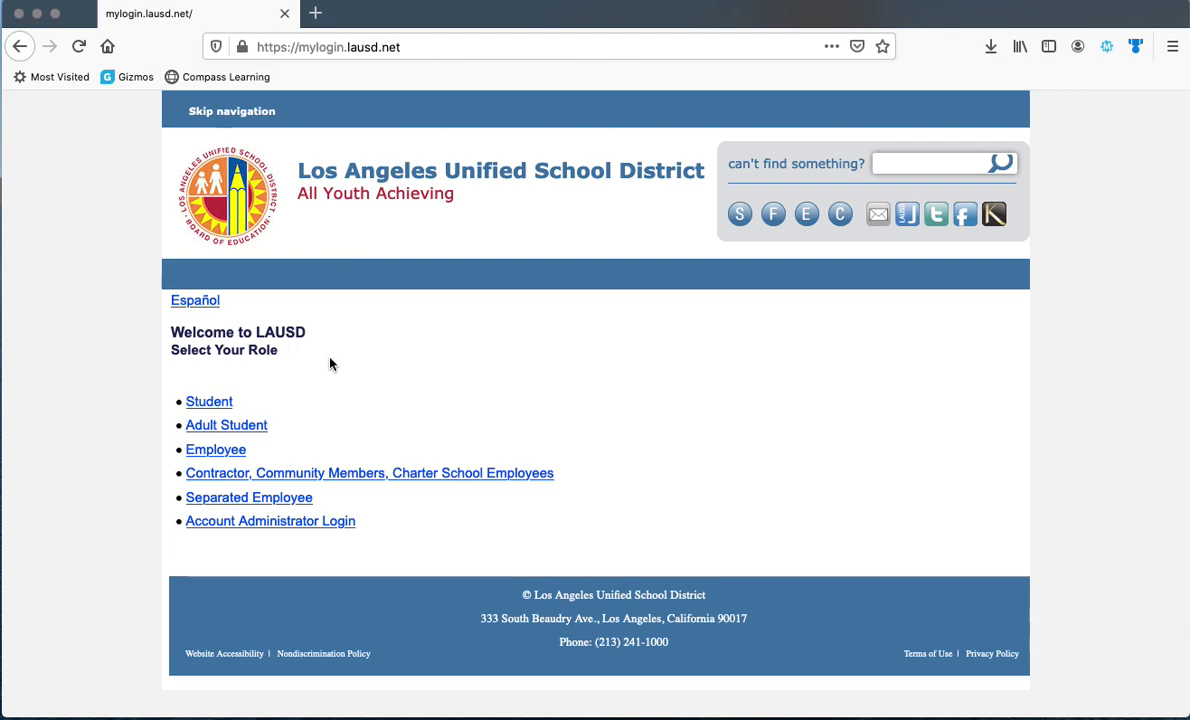
# Choose the Student role on the MyLogin welcome page
pyautogui.click(218, 404)
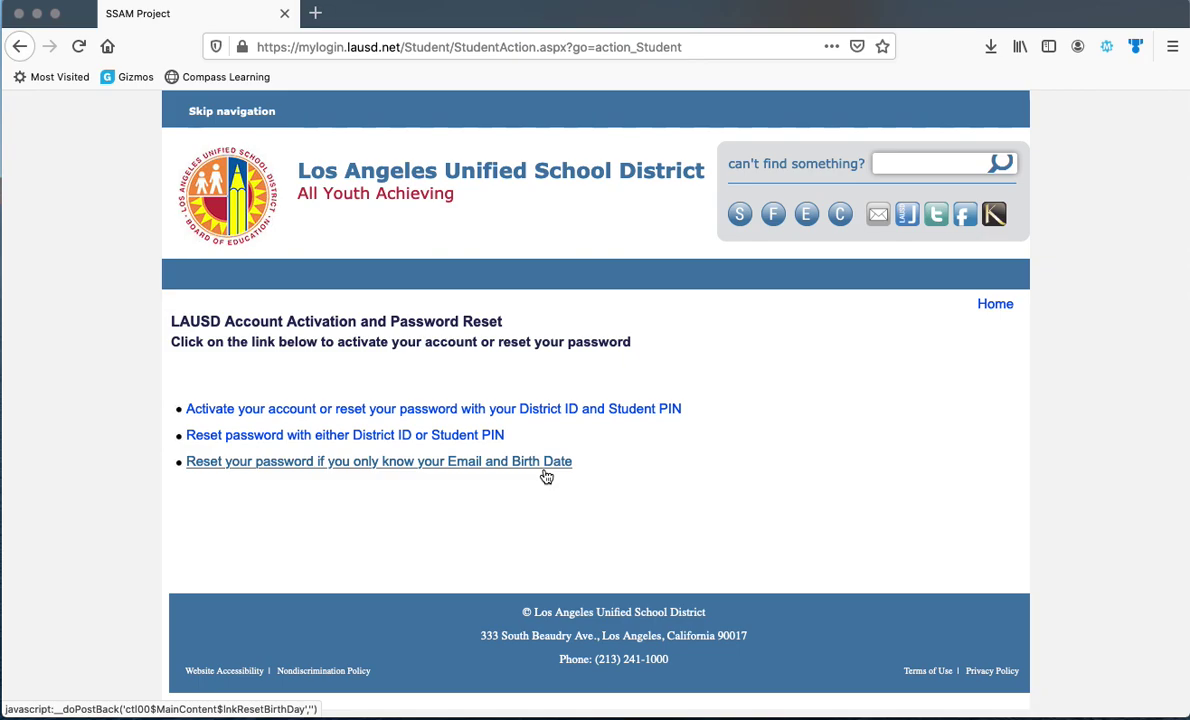
# Pick the District ID and Student PIN reset option and accept the Acceptable Use Policy
pyautogui.click(524, 412)
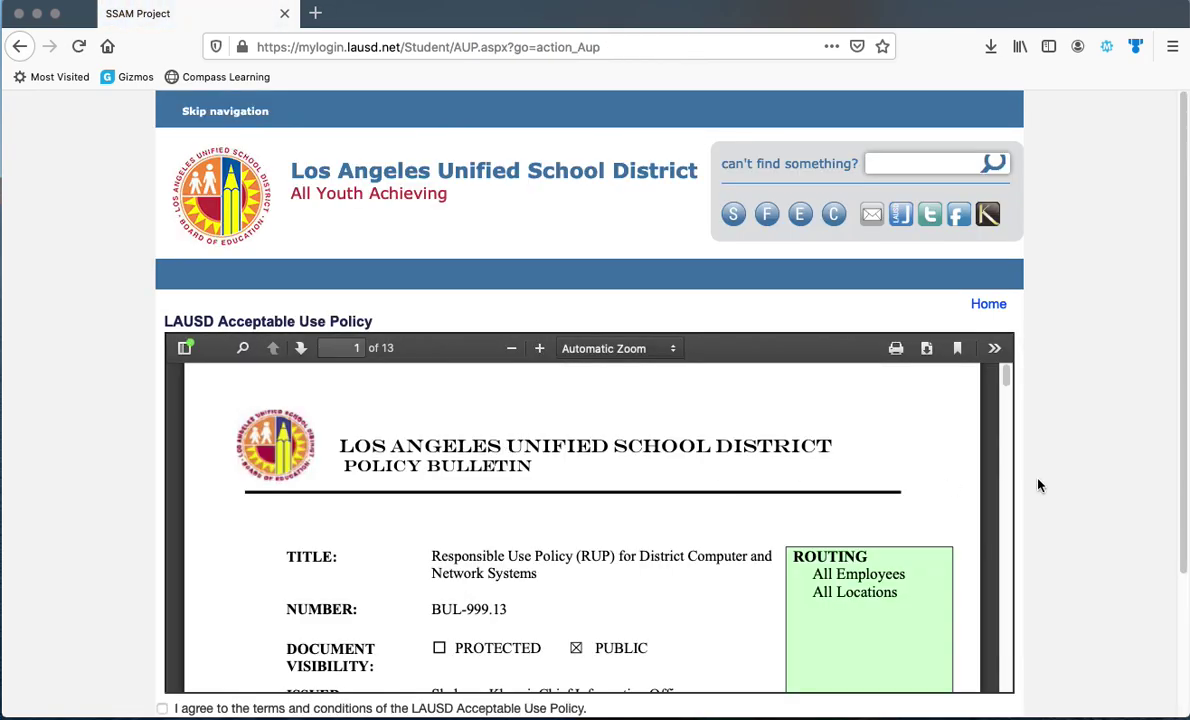
pyautogui.scroll(-1, 1041, 488)
pyautogui.scroll(-2, 1041, 488)
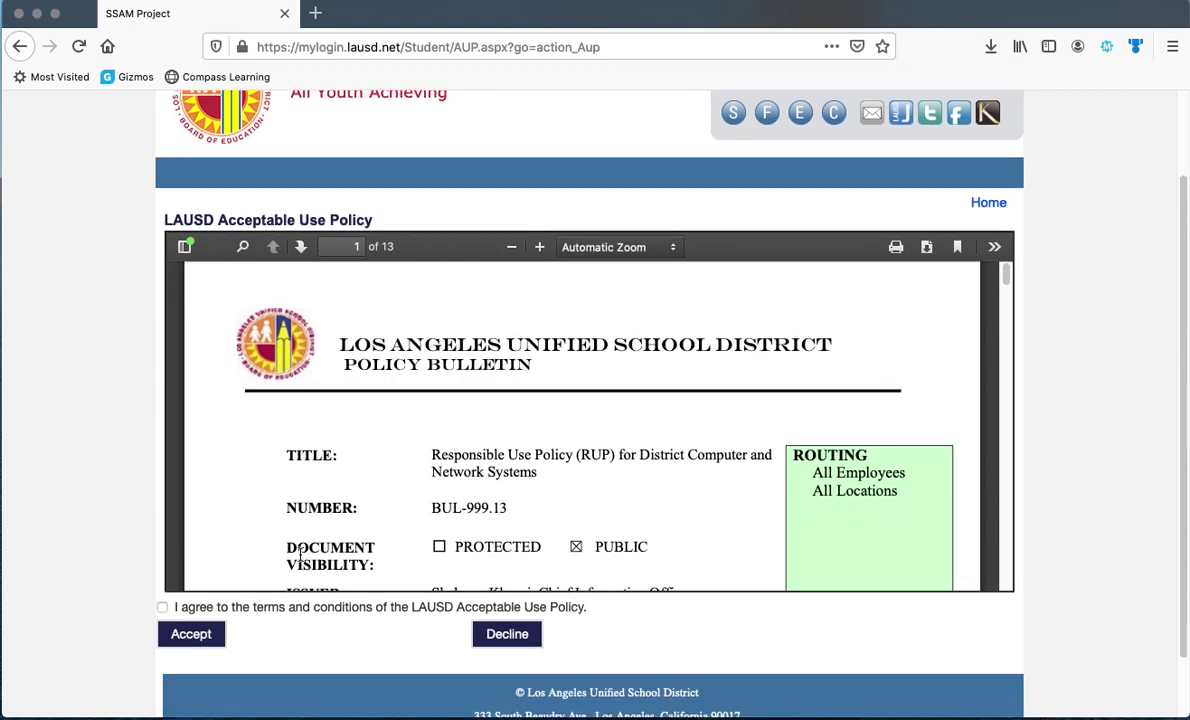
pyautogui.click(162, 607)
pyautogui.click(193, 636)
pyautogui.click(383, 364)
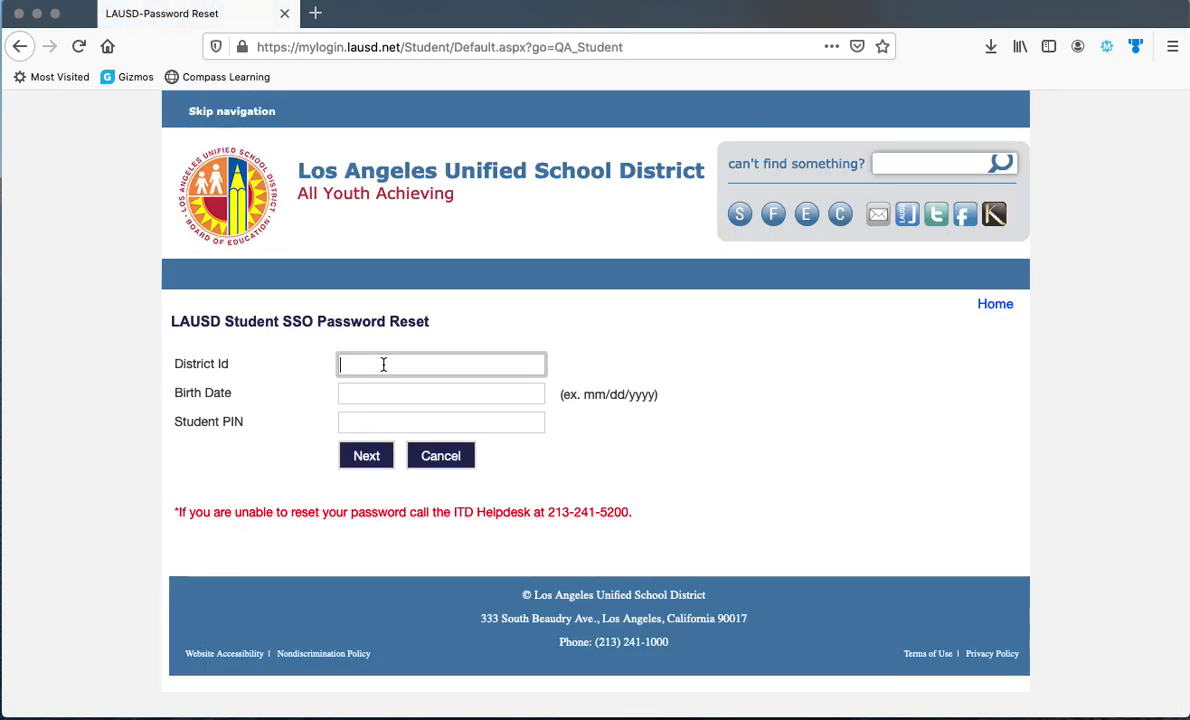
# Enter the student's District Id, birth date and Student PIN, then go back
pyautogui.click(385, 393)
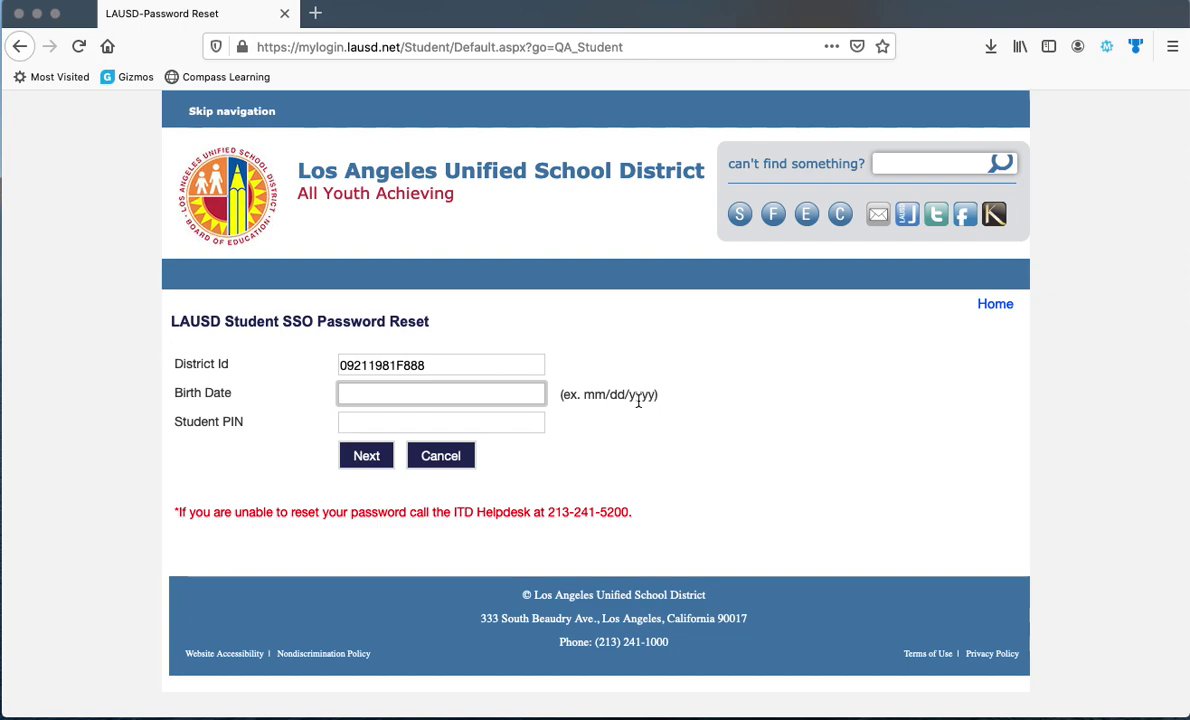
pyautogui.write('09/')
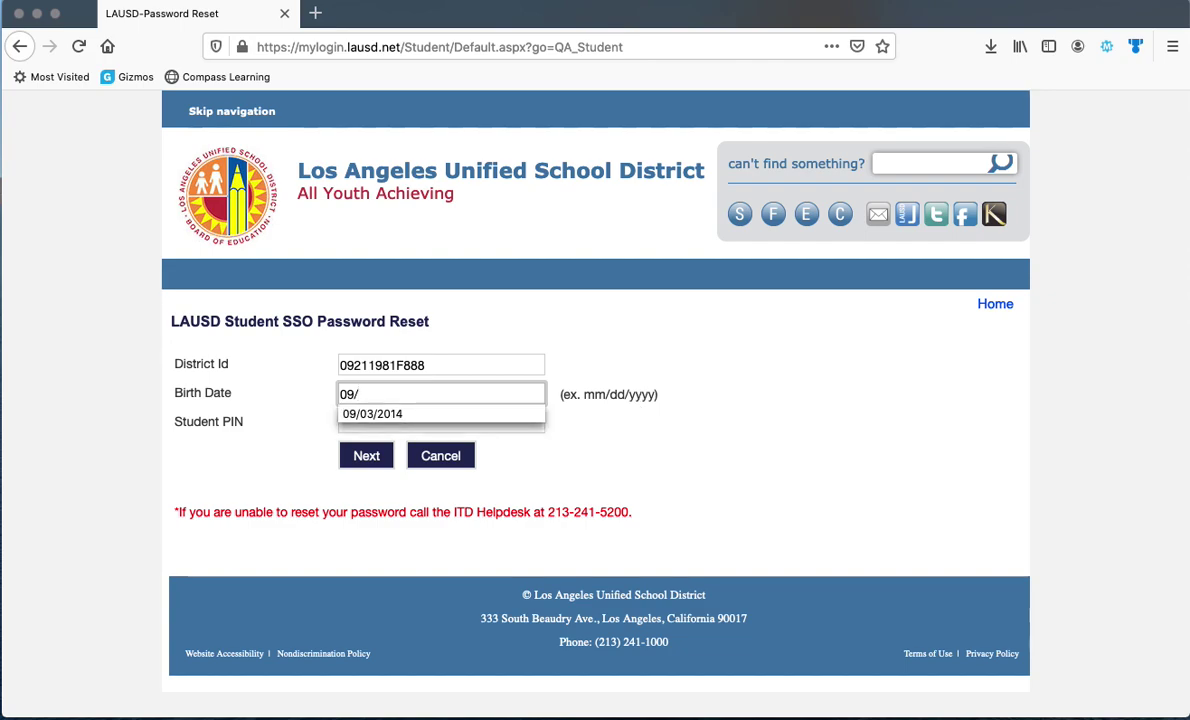
pyautogui.write('20')
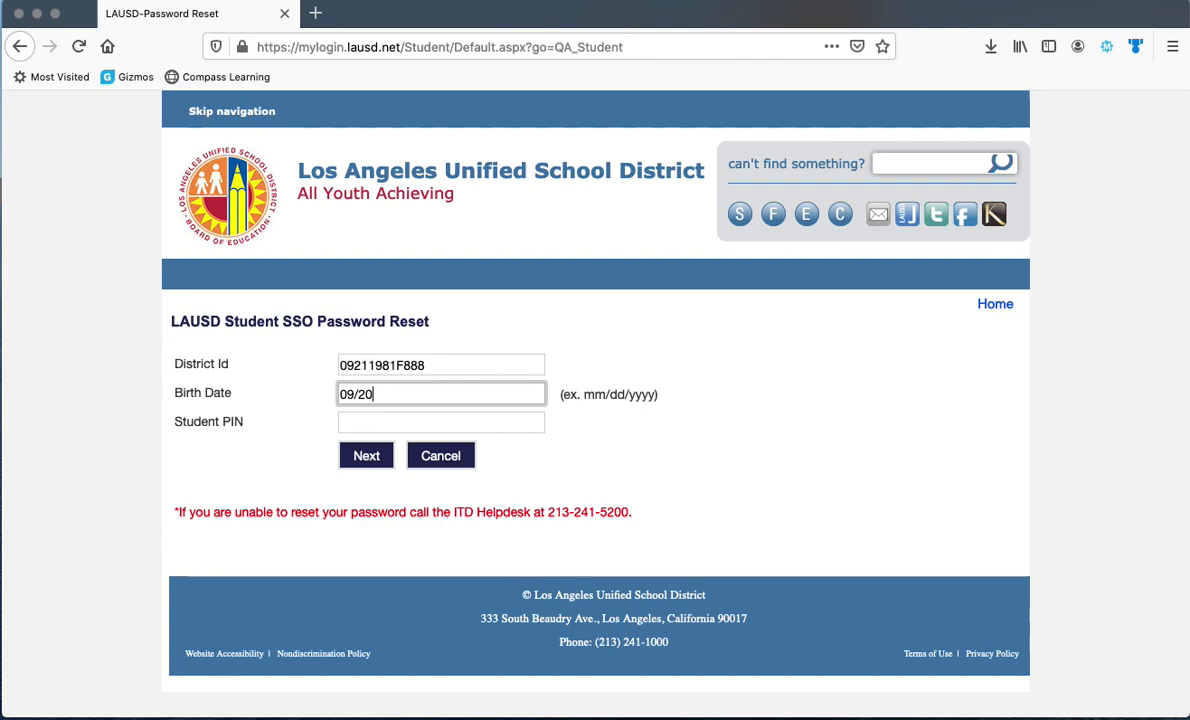
pyautogui.write('/2006')
pyautogui.click(513, 427)
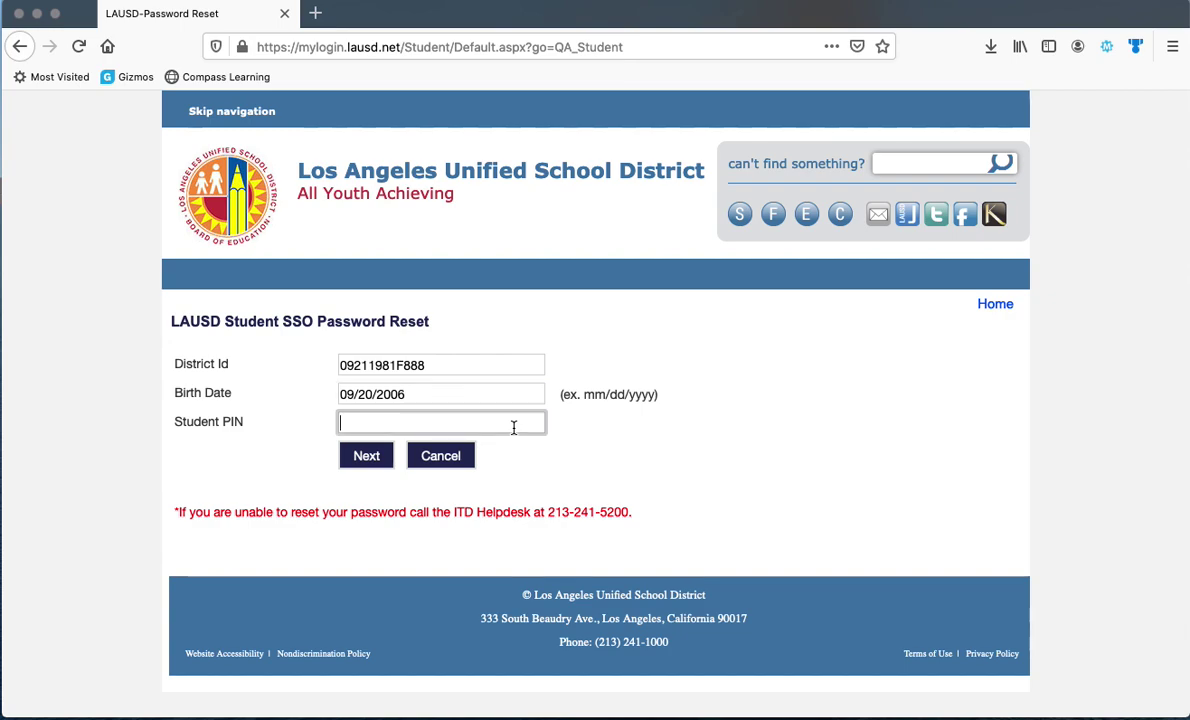
pyautogui.click(18, 46)
# Choose the 'District ID or Student PIN' reset option and accept the Acceptable Use Policy
pyautogui.click(18, 46)
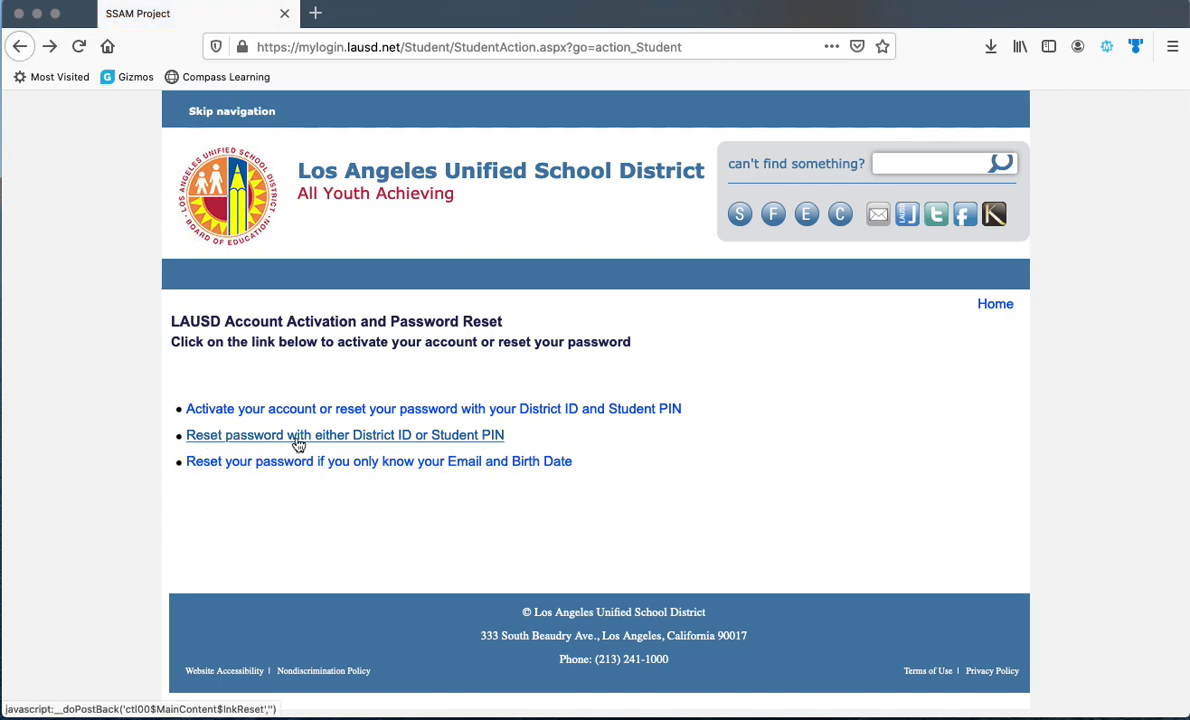
pyautogui.click(367, 443)
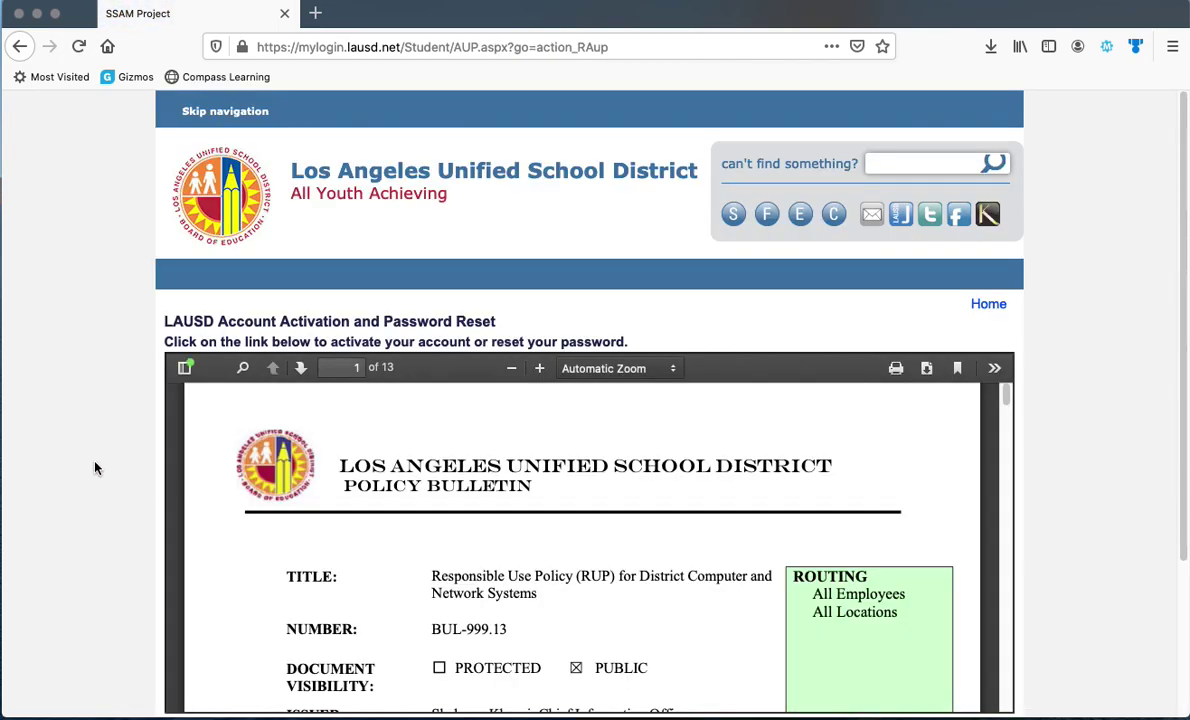
pyautogui.scroll(-3, 73, 456)
pyautogui.click(162, 536)
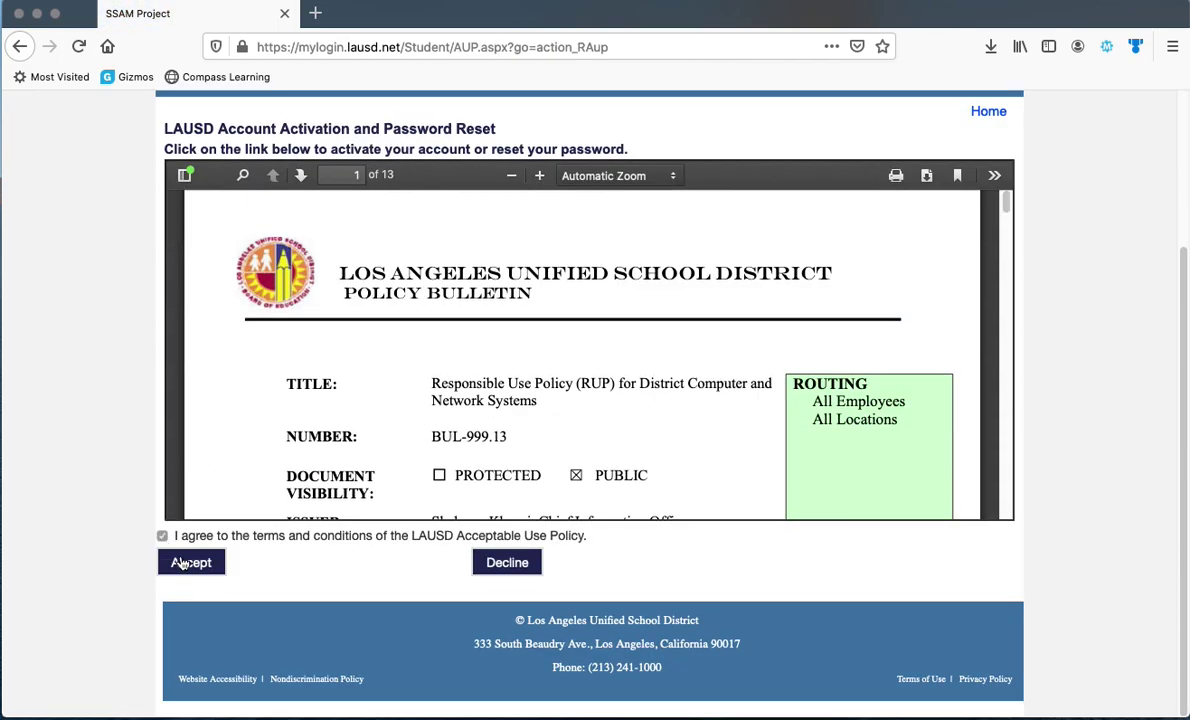
pyautogui.click(187, 562)
pyautogui.click(298, 352)
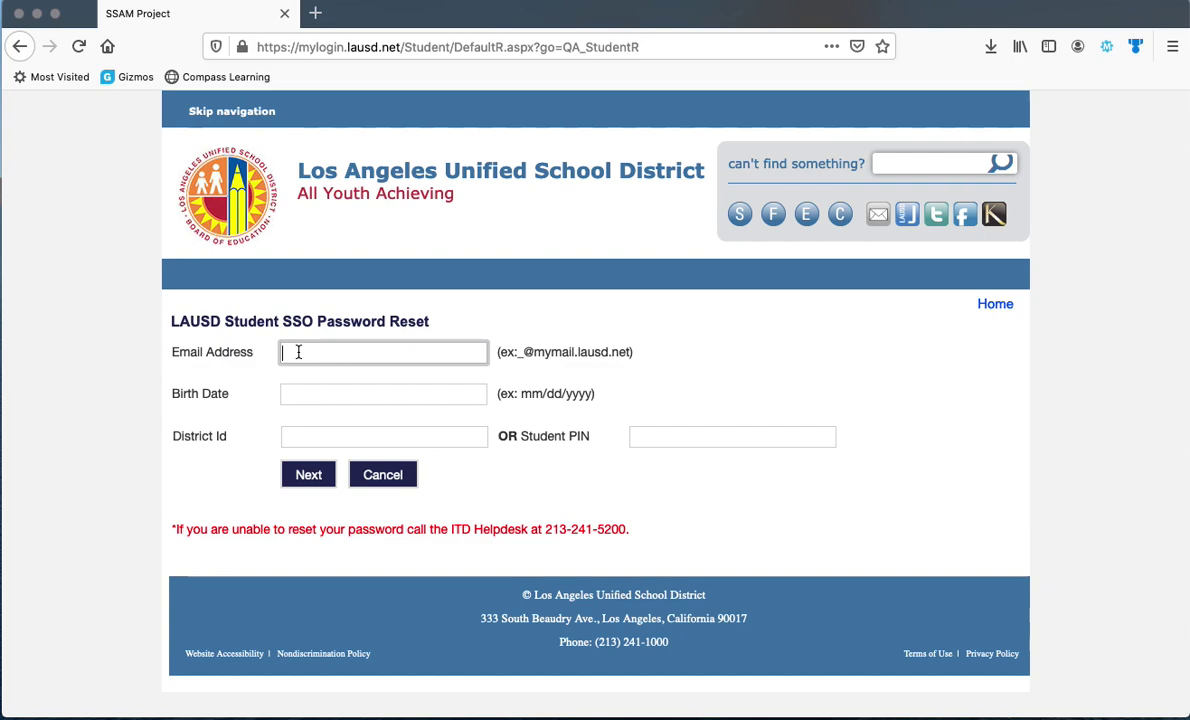
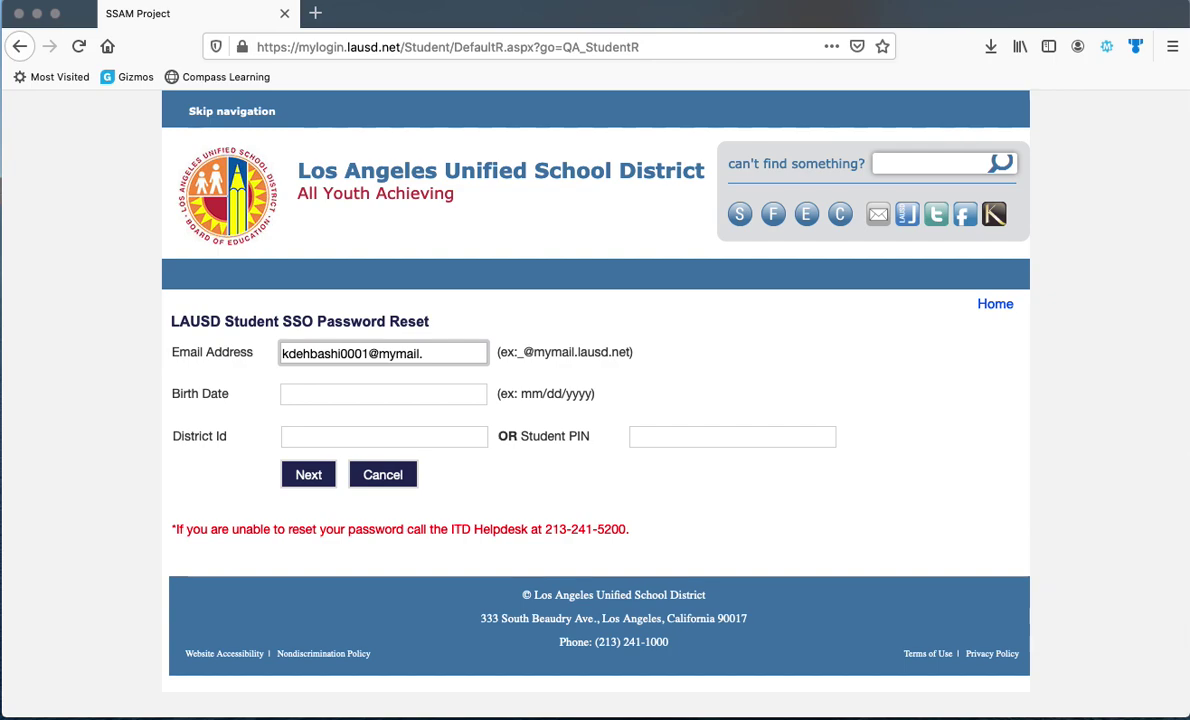
# Fill in the student's email, birth date and District Id, submit with Next, then go back
pyautogui.click(401, 393)
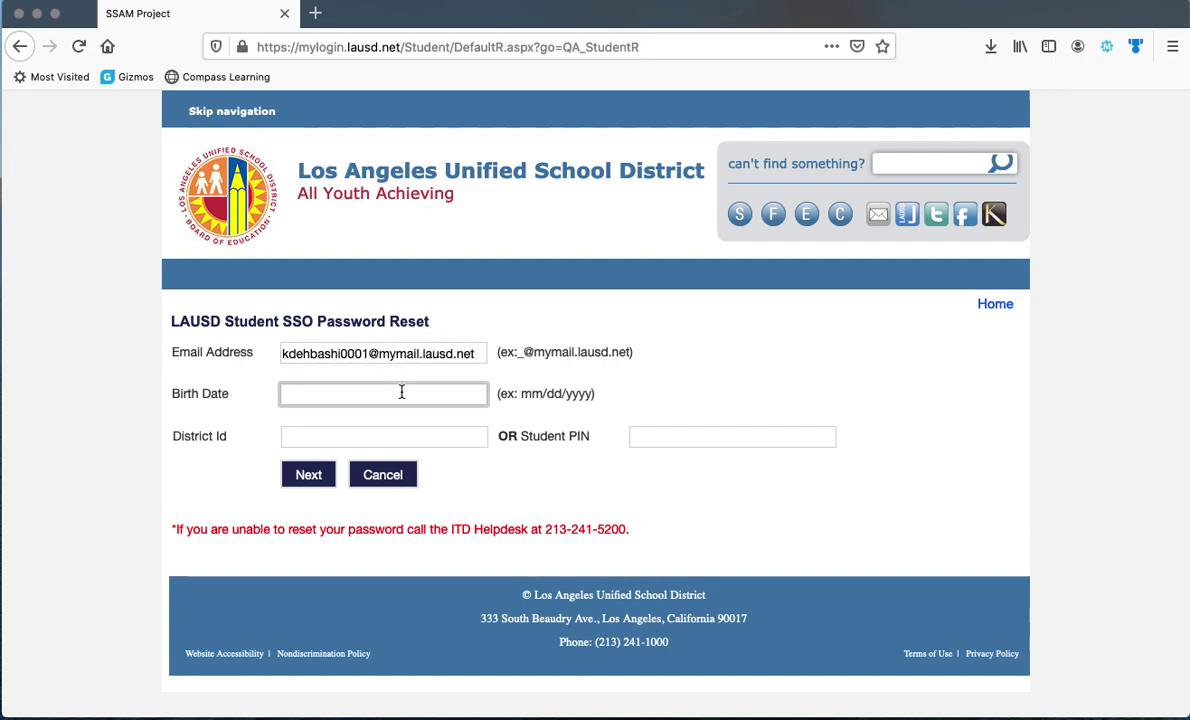
pyautogui.write('09/20/2006')
pyautogui.click(344, 428)
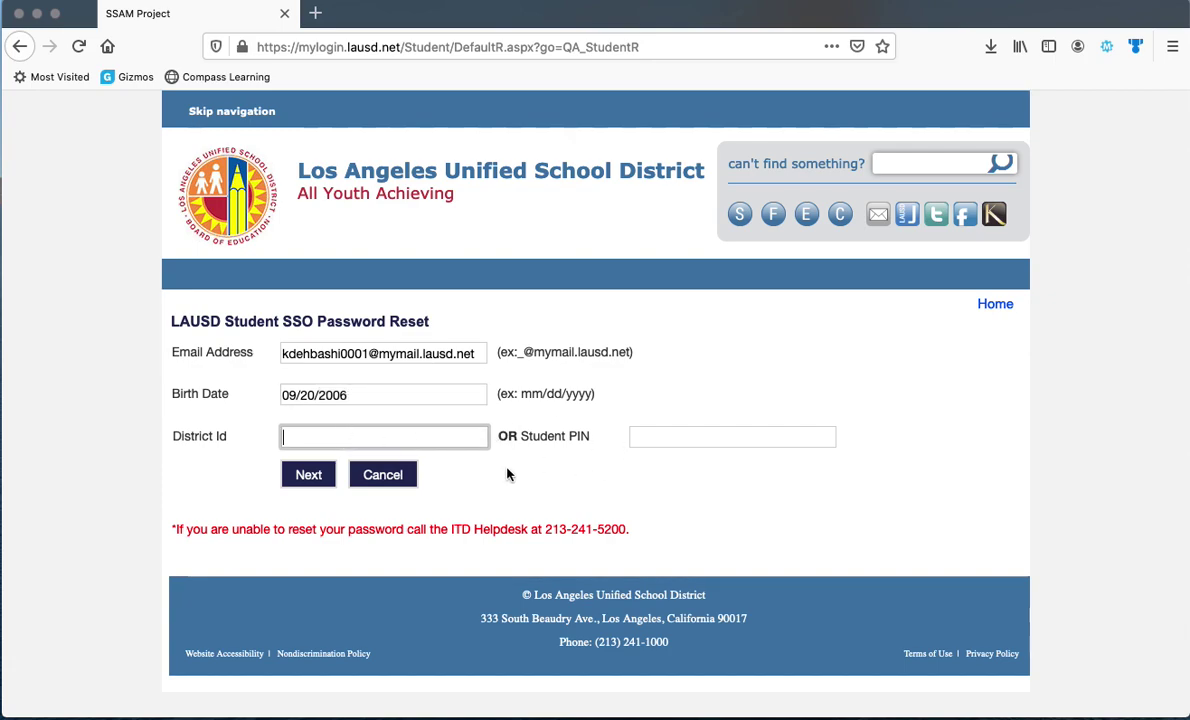
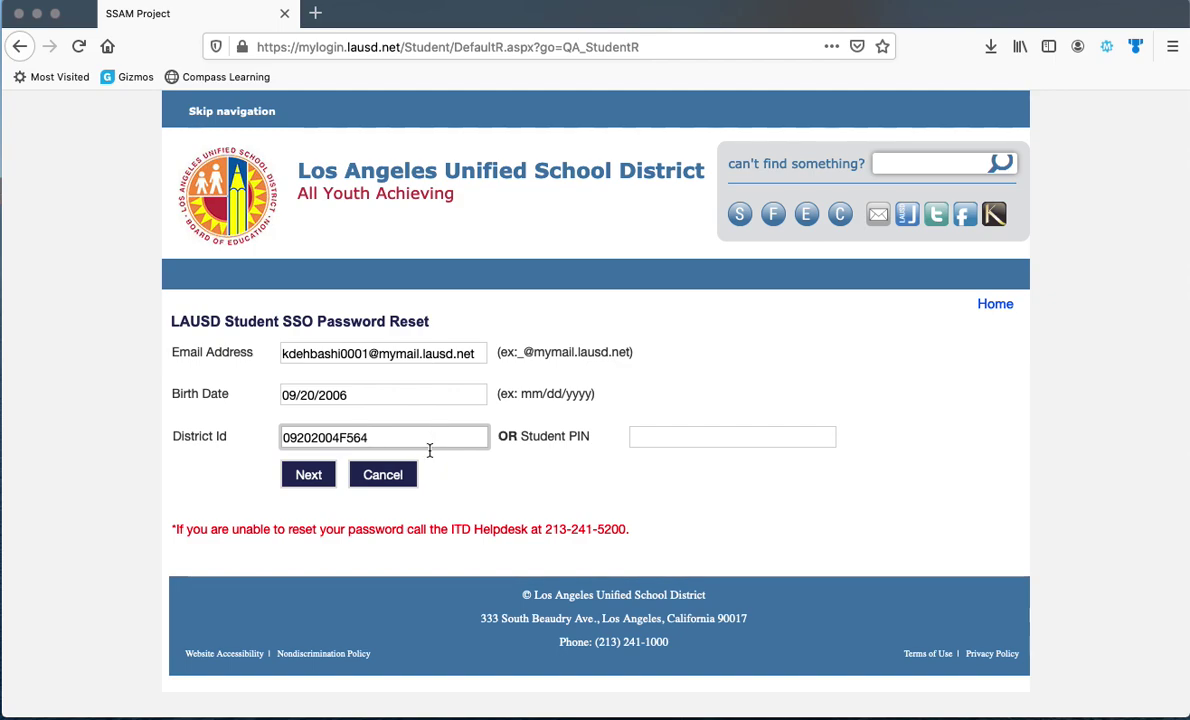
pyautogui.click(311, 470)
pyautogui.click(20, 50)
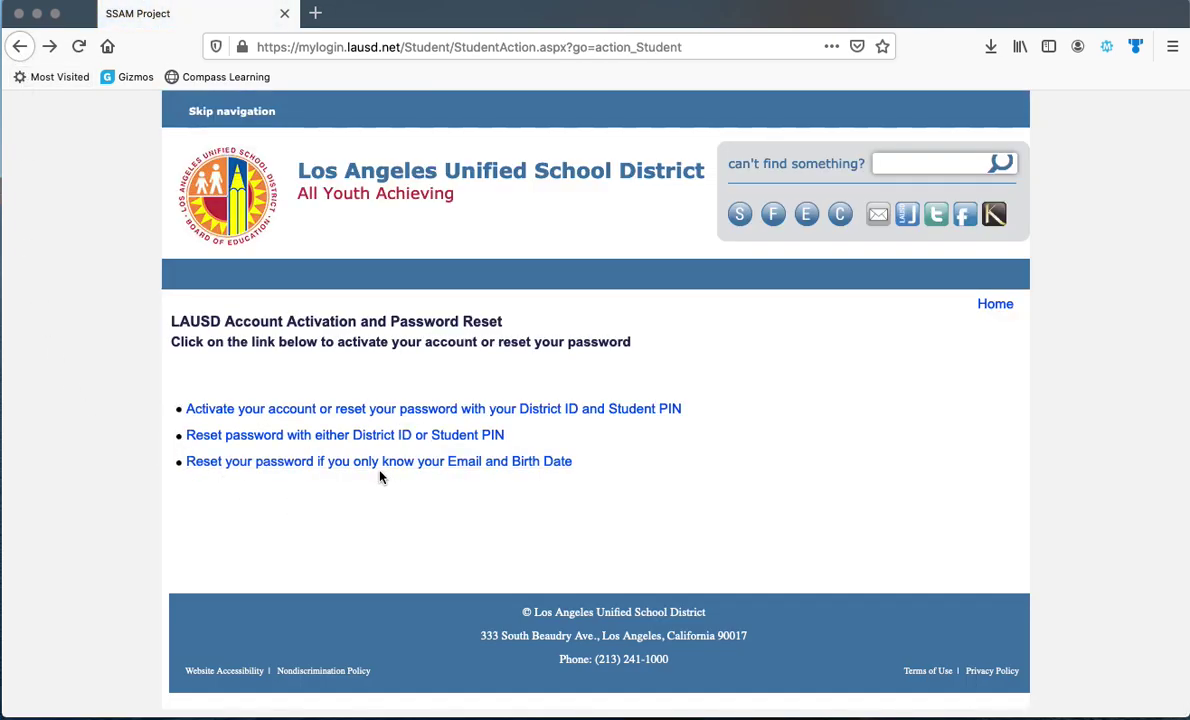
# Choose the 'only Email and Birth Date' reset option and accept the Acceptable Use Policy
pyautogui.click(456, 463)
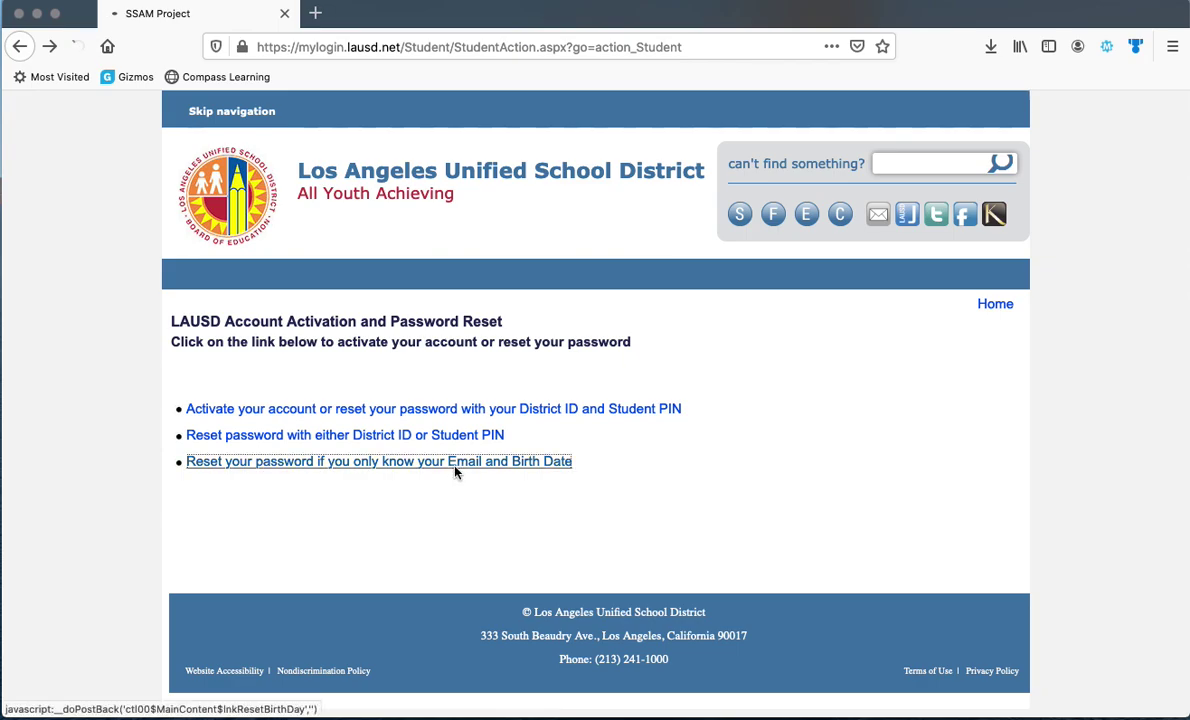
pyautogui.scroll(-4, 152, 430)
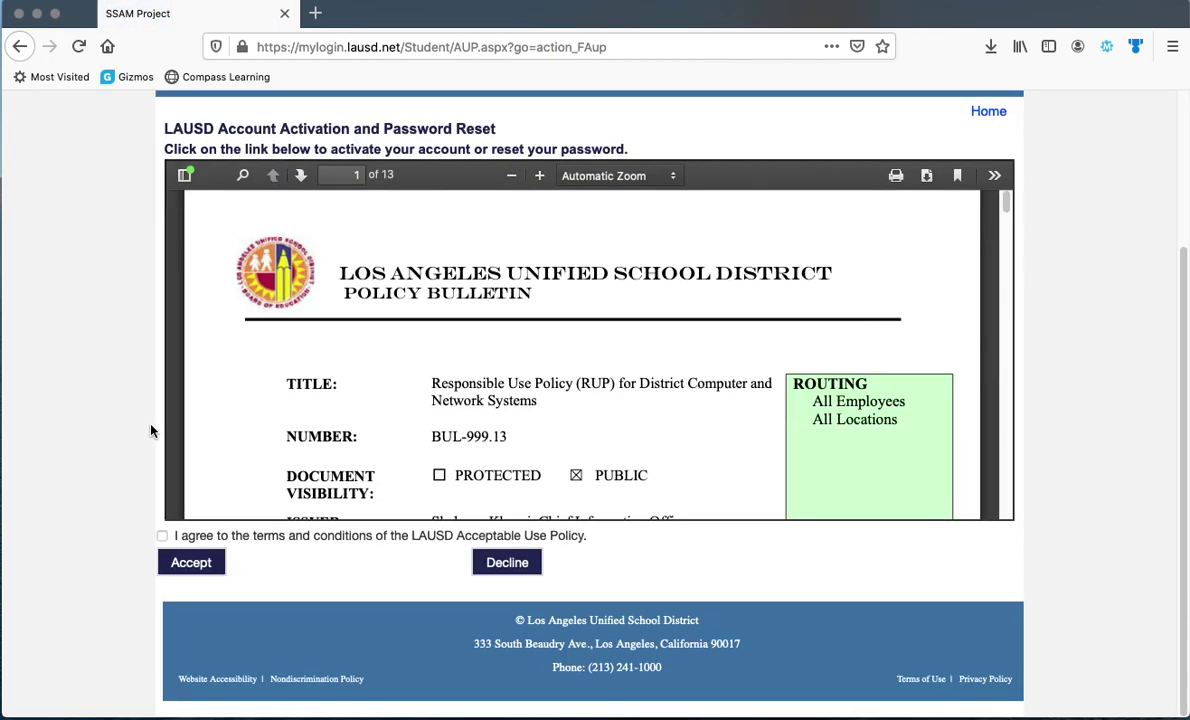
pyautogui.click(164, 536)
pyautogui.click(364, 361)
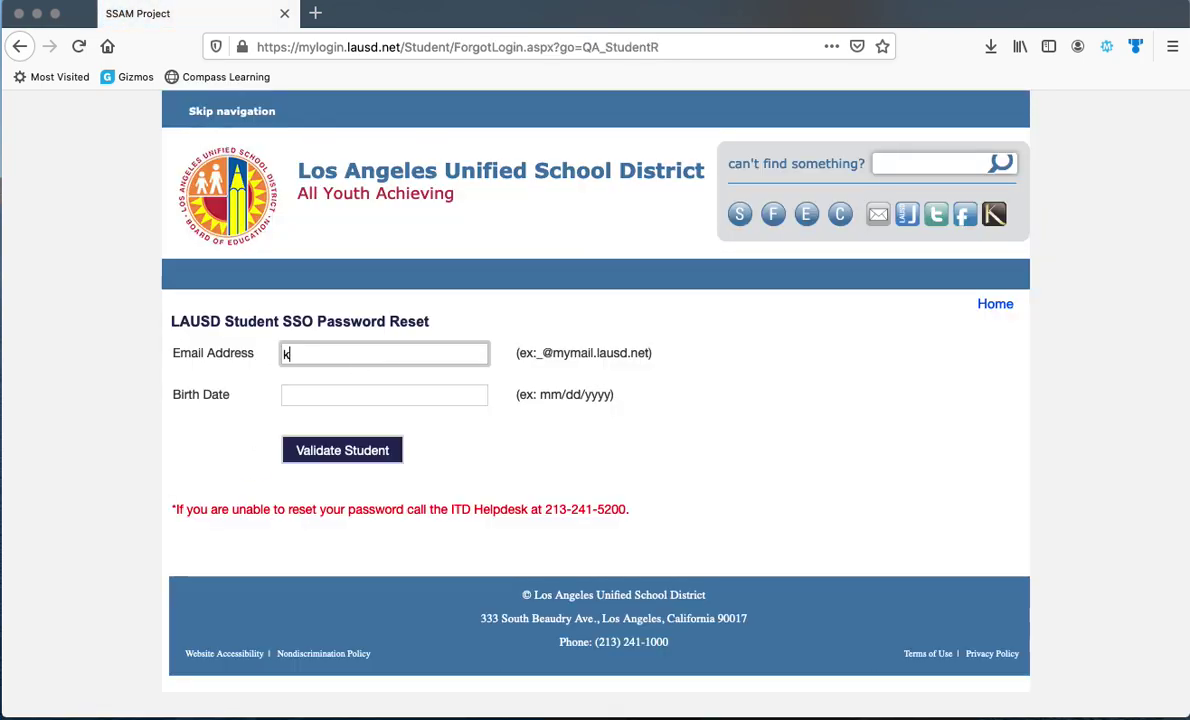
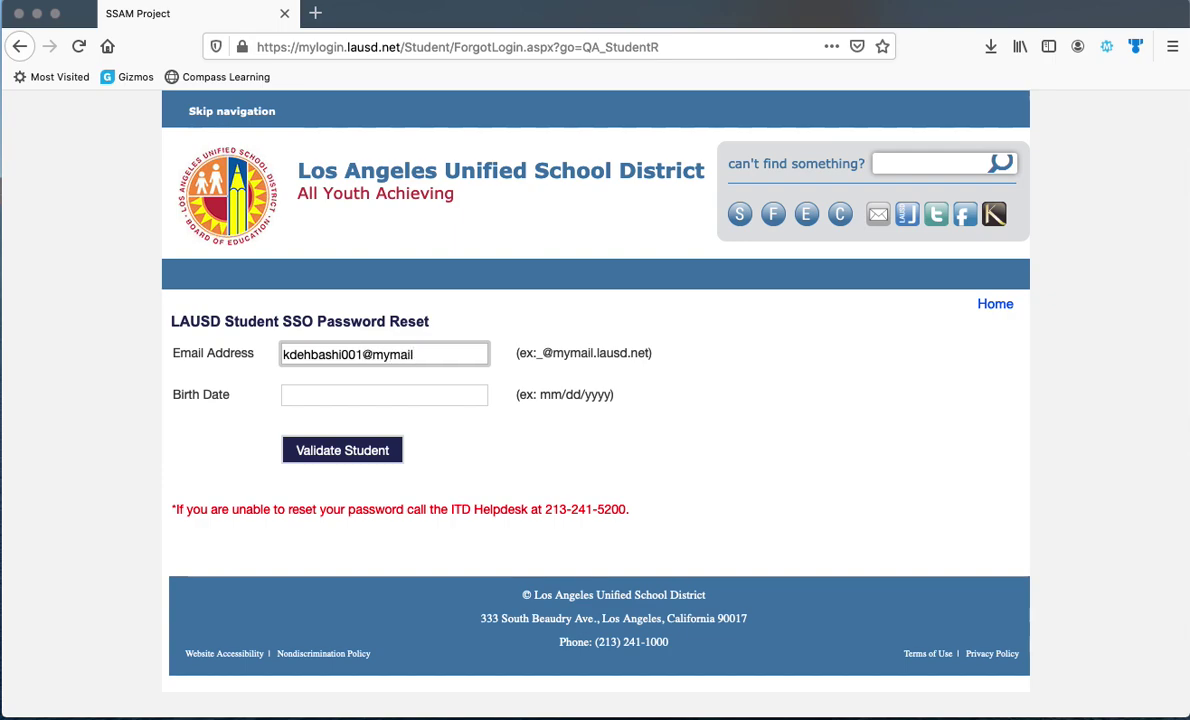
# Enter the student's email address and birth date in the reset form
pyautogui.click(360, 390)
pyautogui.write('09')
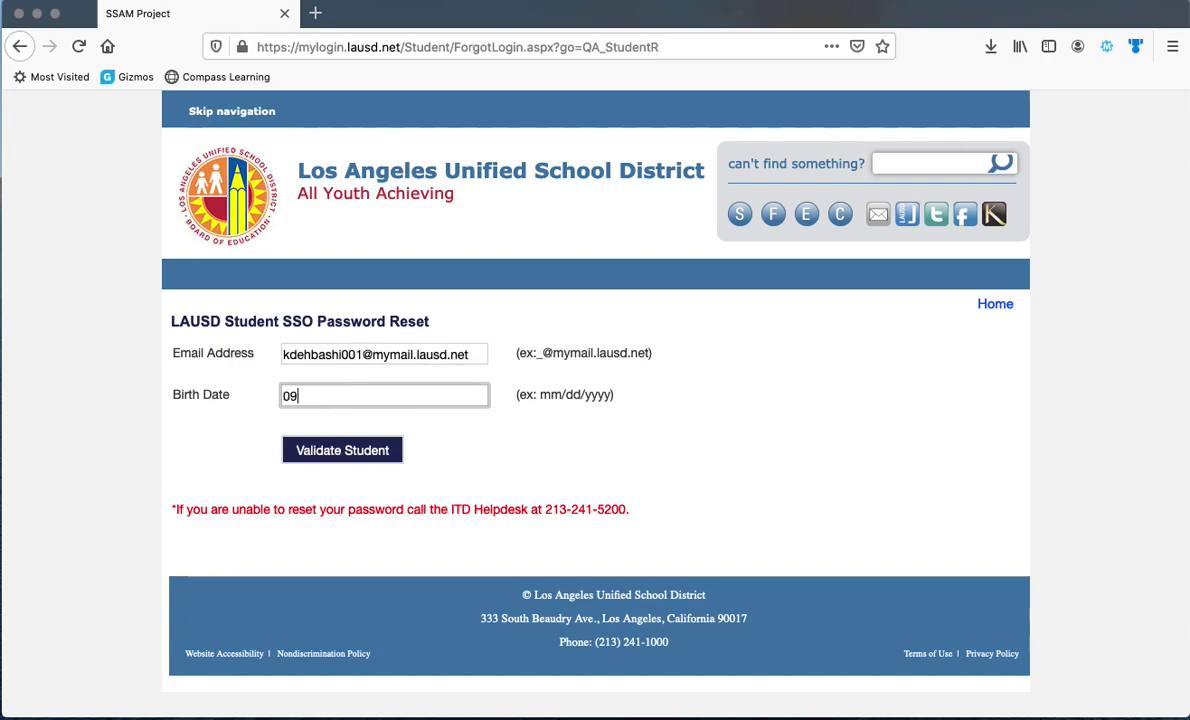
pyautogui.write('/20/2006')
# Highlight the ITD Helpdesk phone note, then go back to the reset options
pyautogui.click(463, 512)
pyautogui.moveTo(463, 512); pyautogui.dragTo(555, 539)
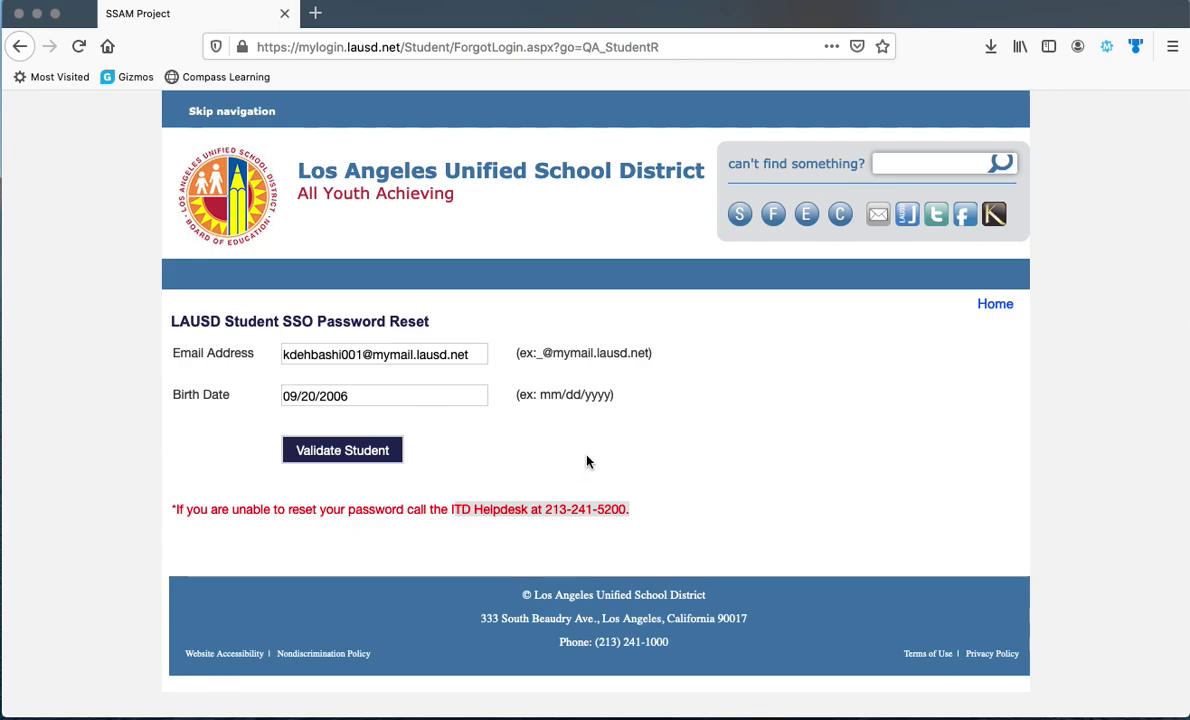
pyautogui.click(21, 46)
pyautogui.click(32, 47)
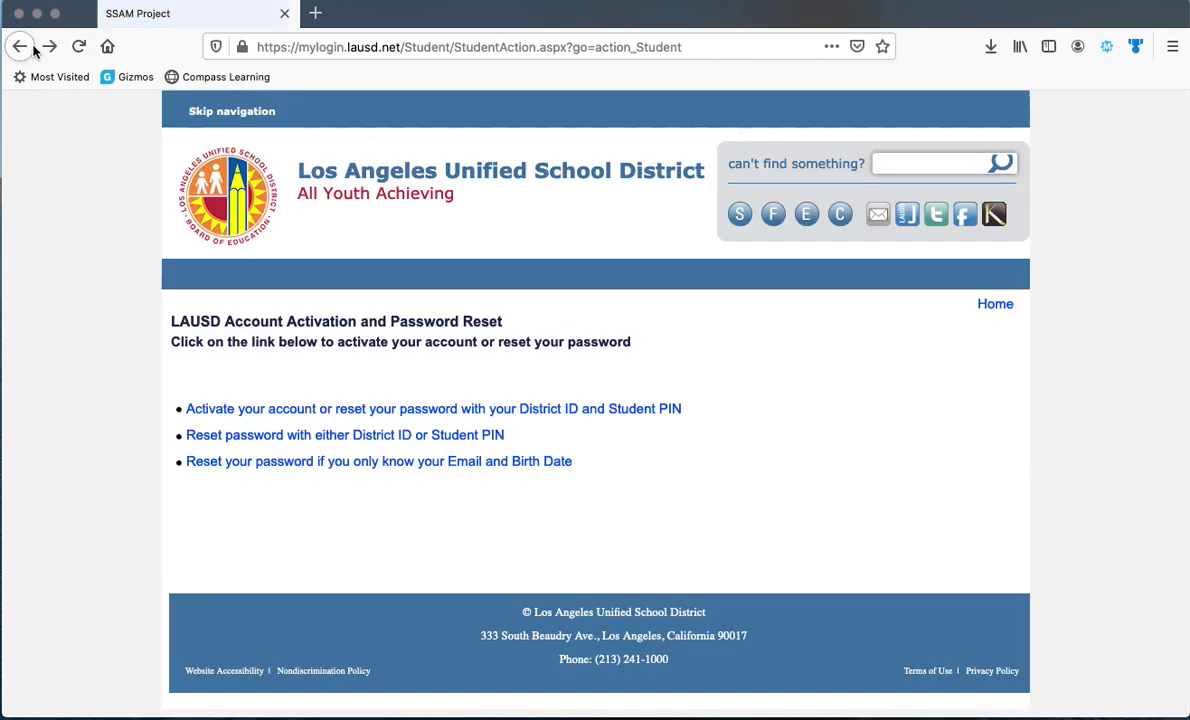
pyautogui.click(32, 47)
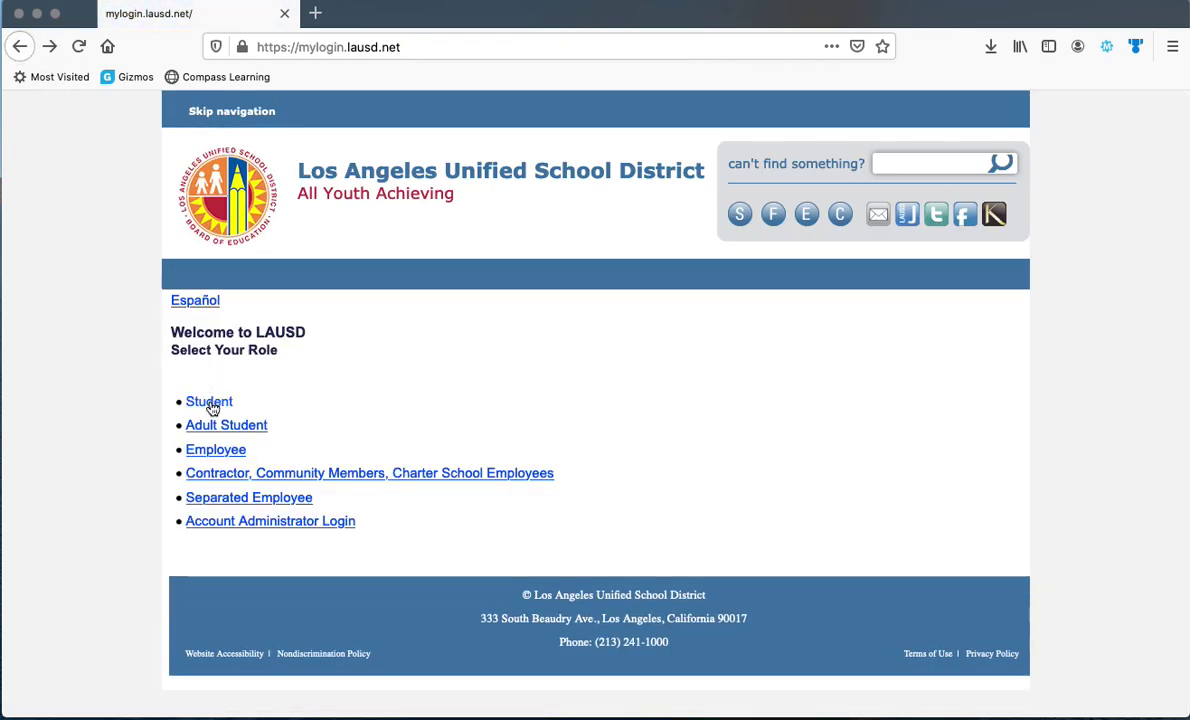
pyautogui.click(210, 403)
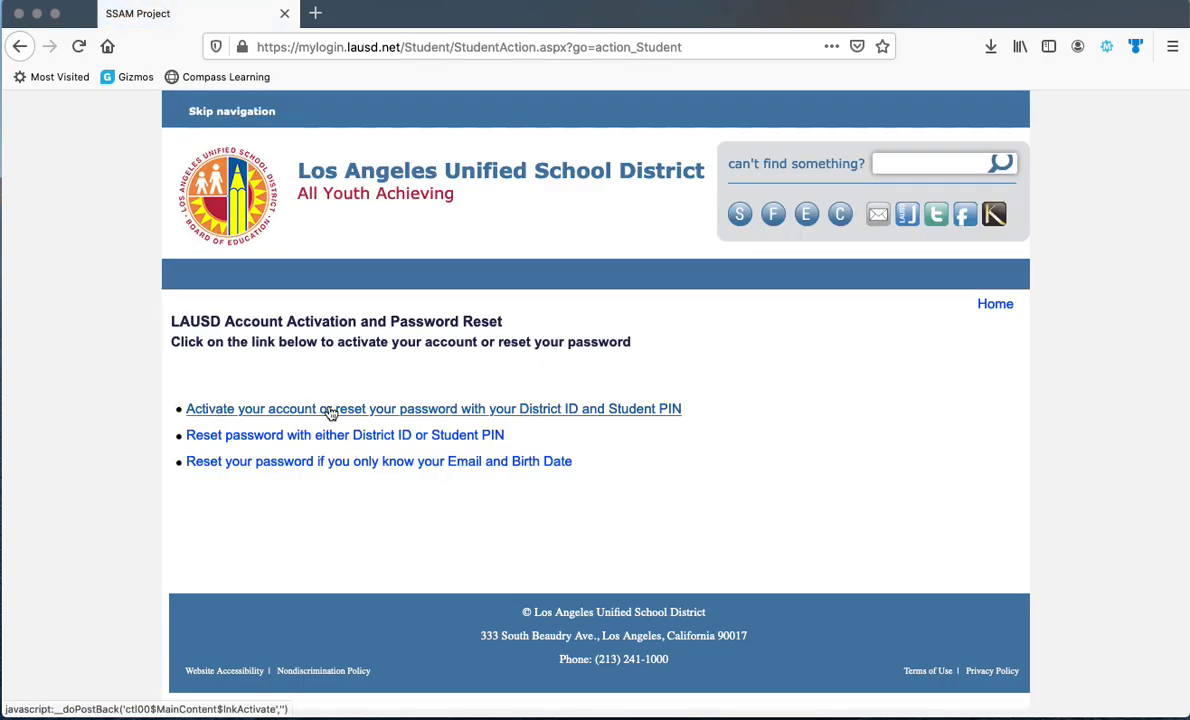